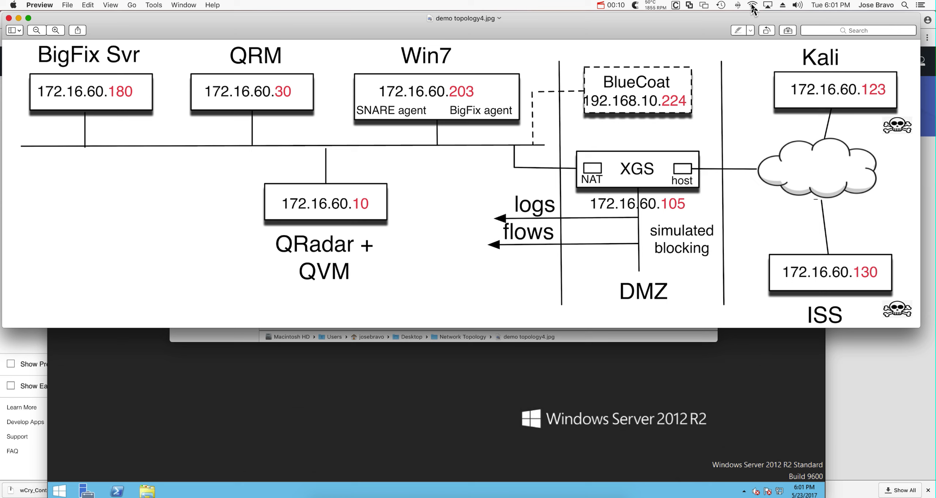
Turn off Wi-Fi from the macOS menu bar while the topology diagram stays open
click(754, 9)
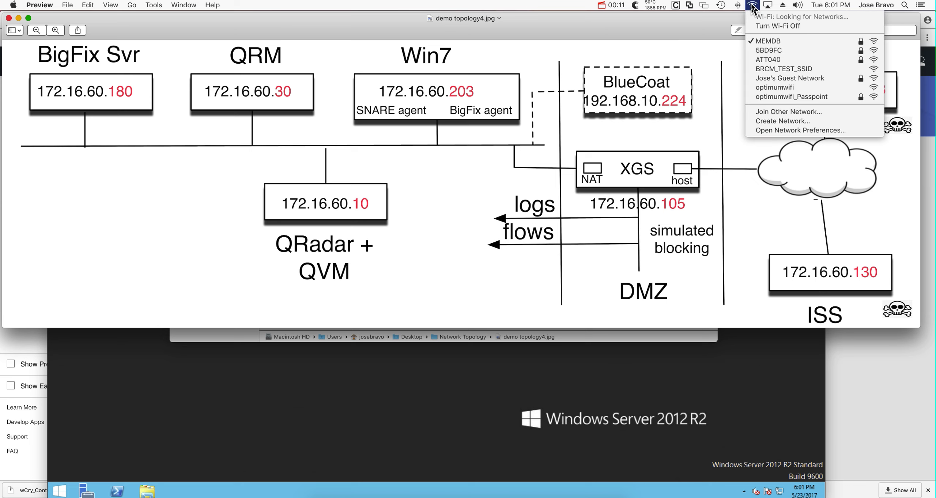
click(761, 27)
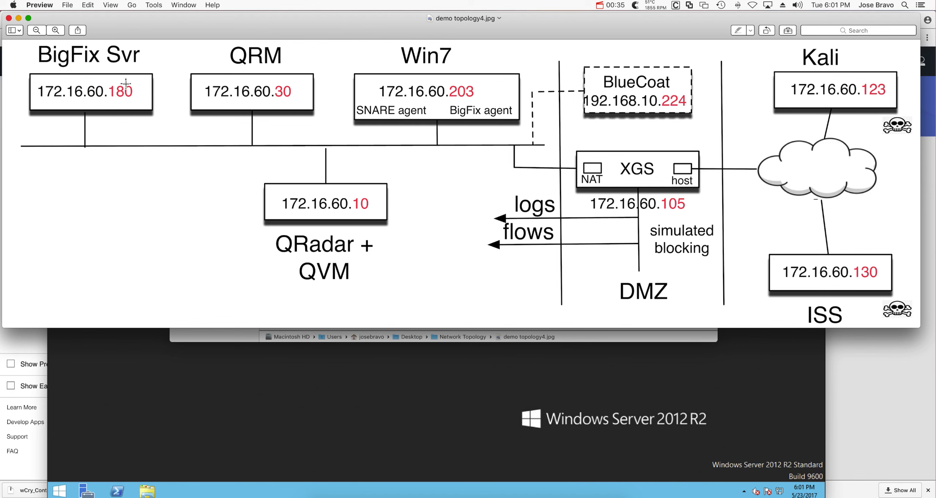
Close Preview and Finder, then run the hex-named desktop file as administrator, approving UAC
click(8, 18)
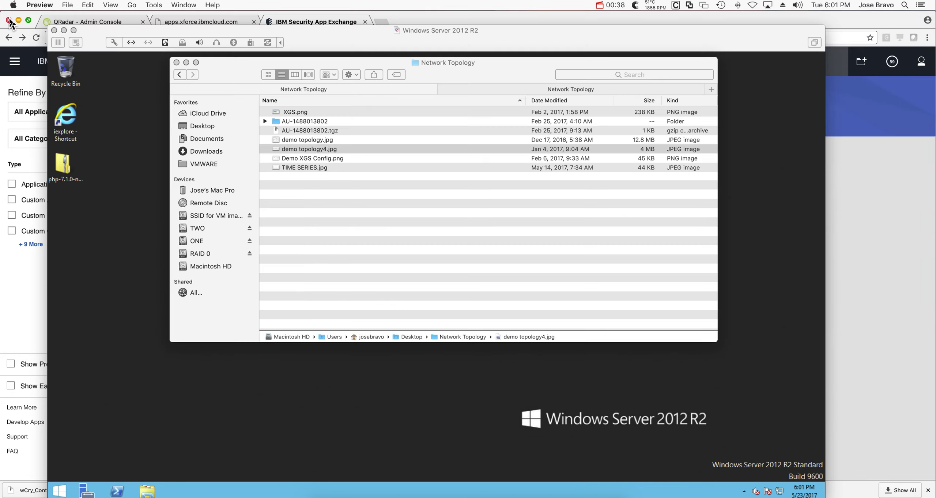
click(176, 63)
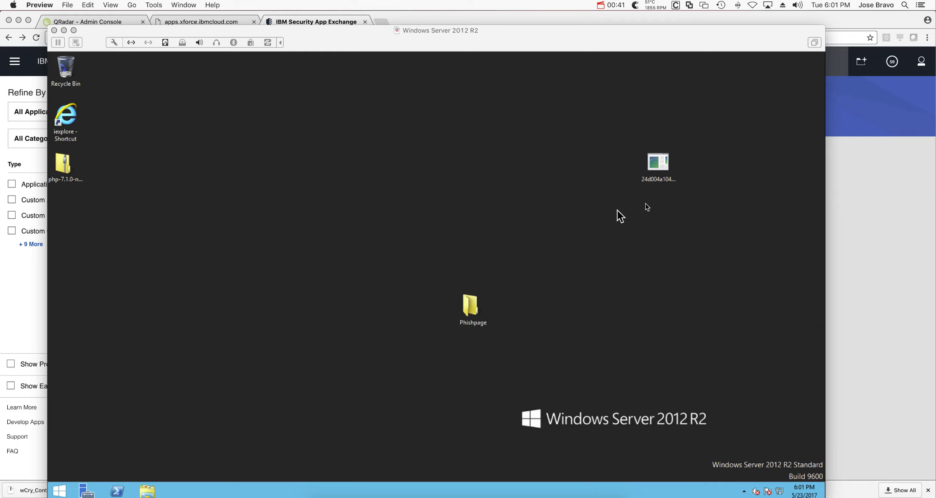
click(658, 174)
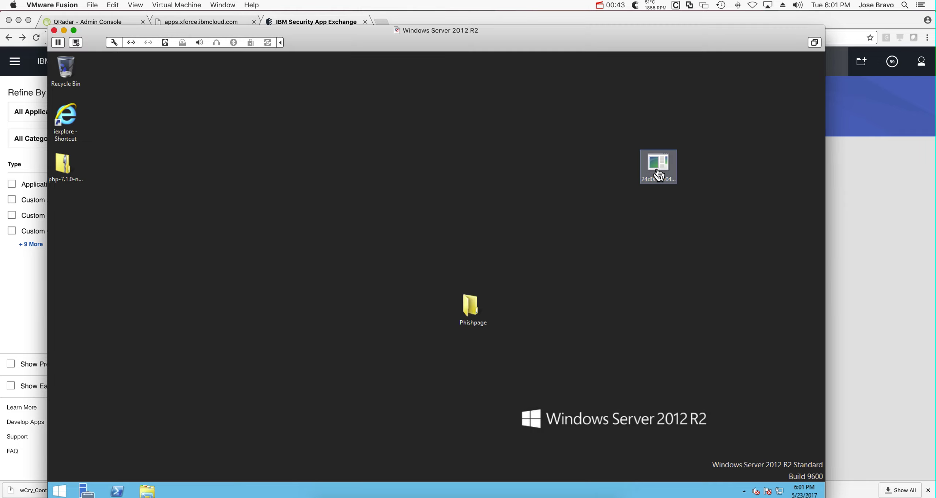
right_click(658, 169)
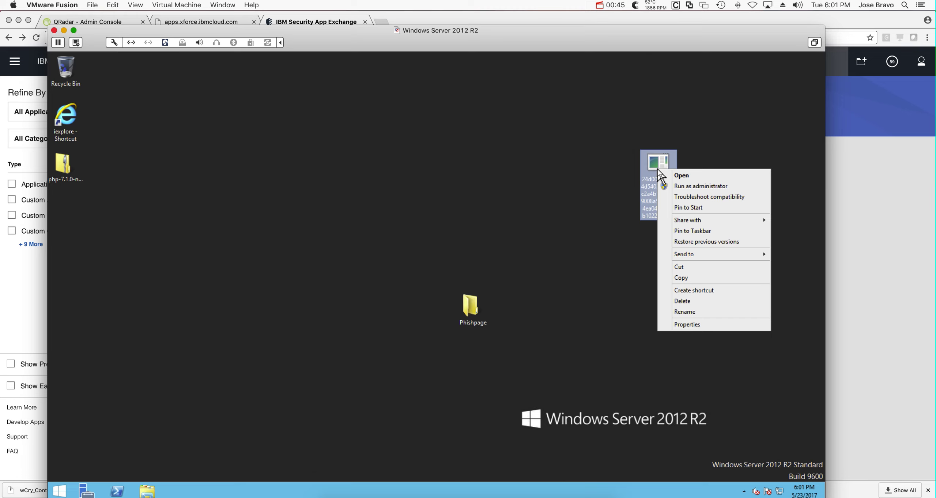
click(674, 186)
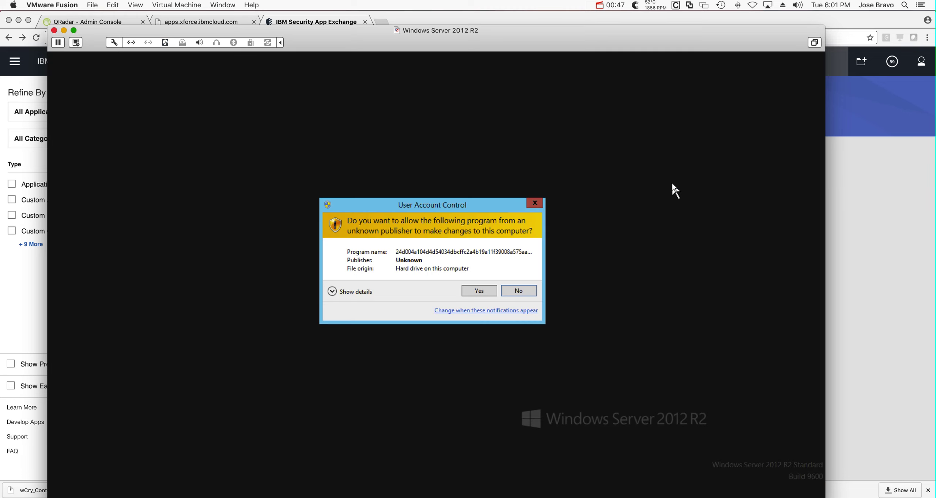
click(479, 291)
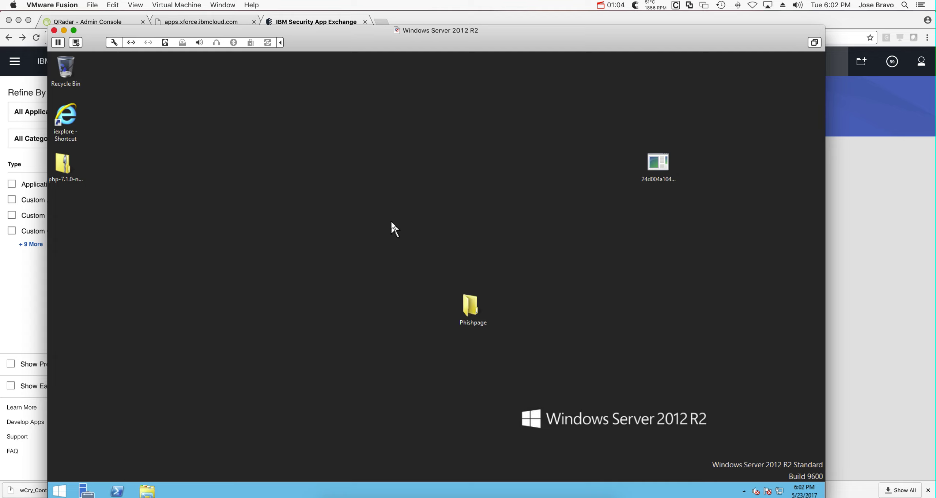
drag(424, 39, 542, 48)
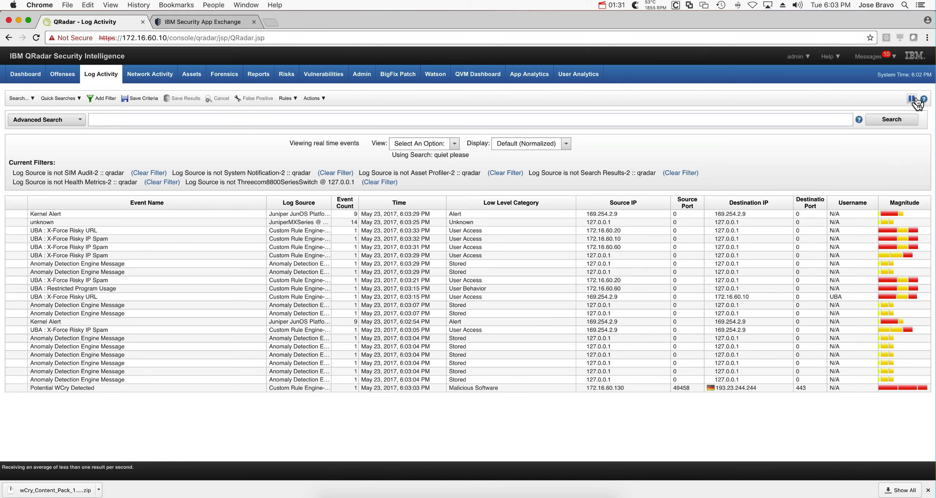
Pause Log Activity, select the WCry event, and open offense 3816 from the Offenses list
click(923, 101)
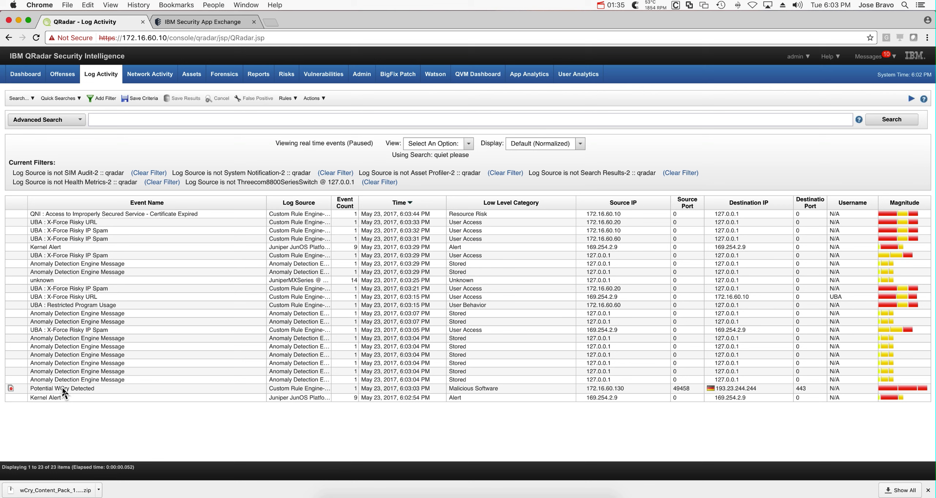
click(64, 390)
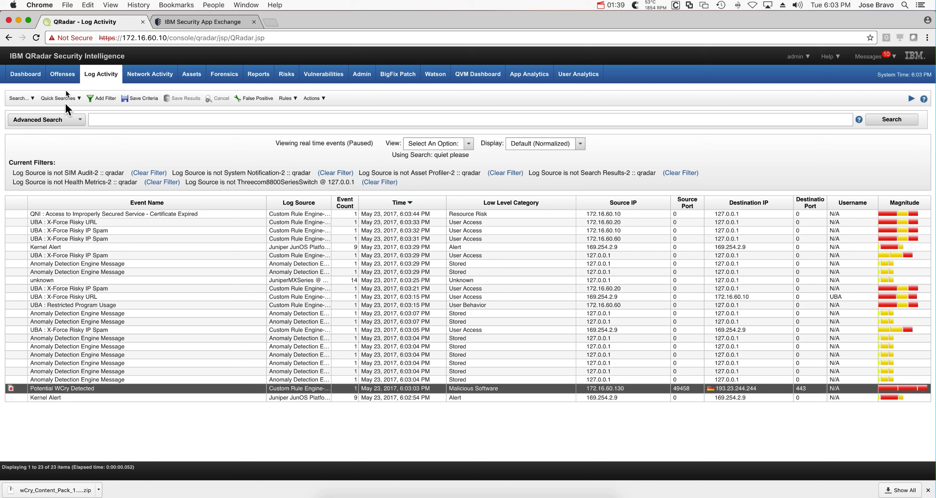
click(62, 74)
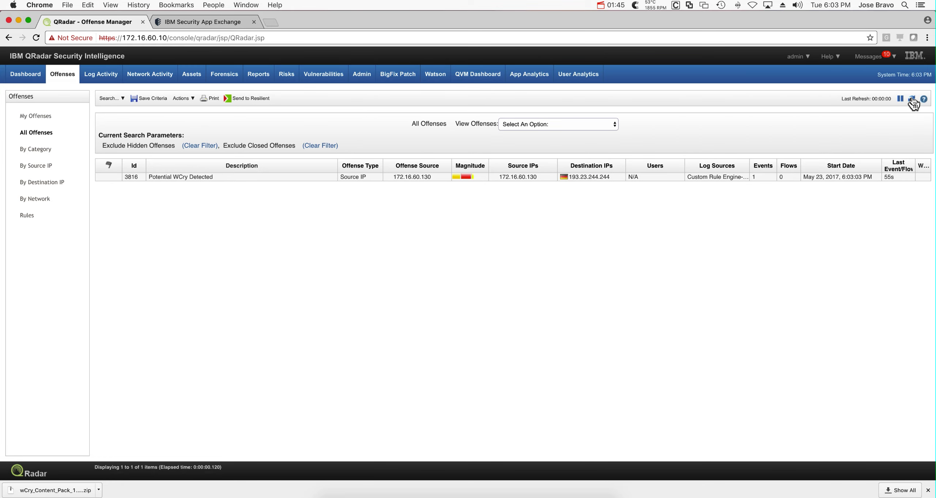
double_click(181, 177)
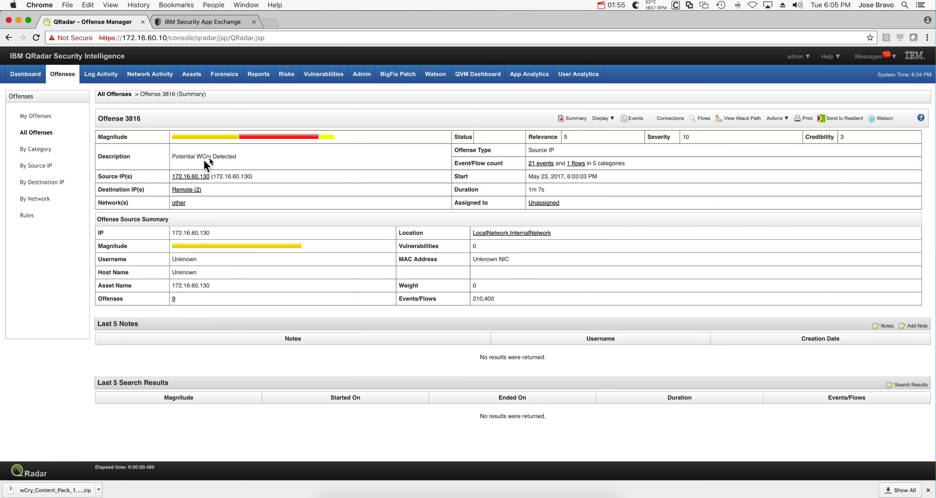
click(541, 164)
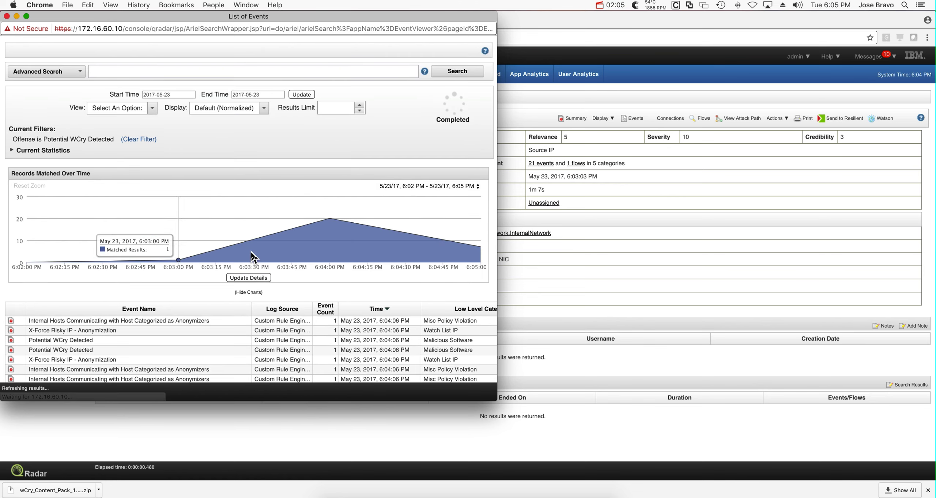
scroll(193, 327, down, 2)
scroll(194, 327, down, 1)
mouse_move(110, 328)
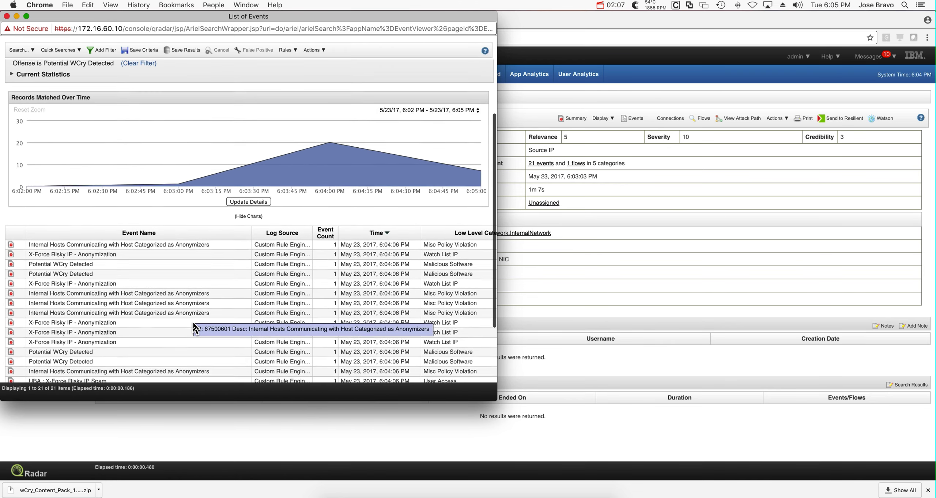
scroll(194, 328, down, 2)
scroll(193, 327, down, 1)
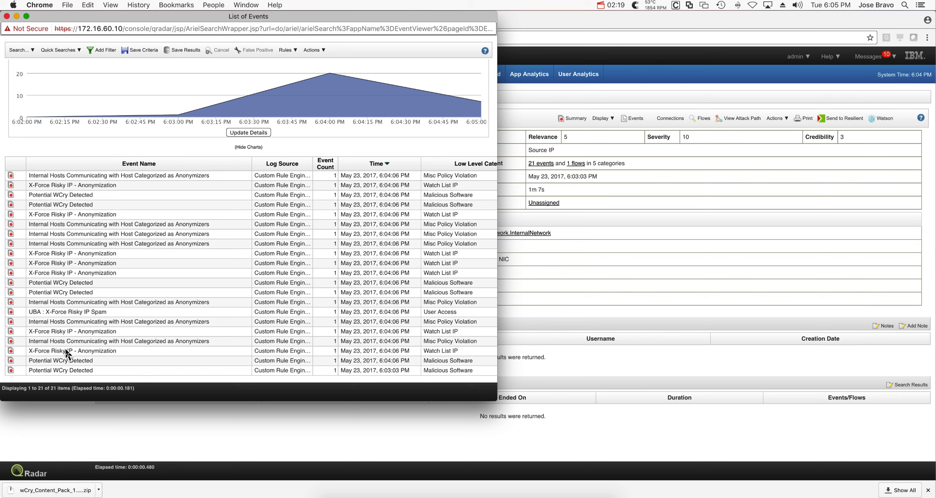
scroll(77, 340, up, 1)
scroll(77, 340, up, 4)
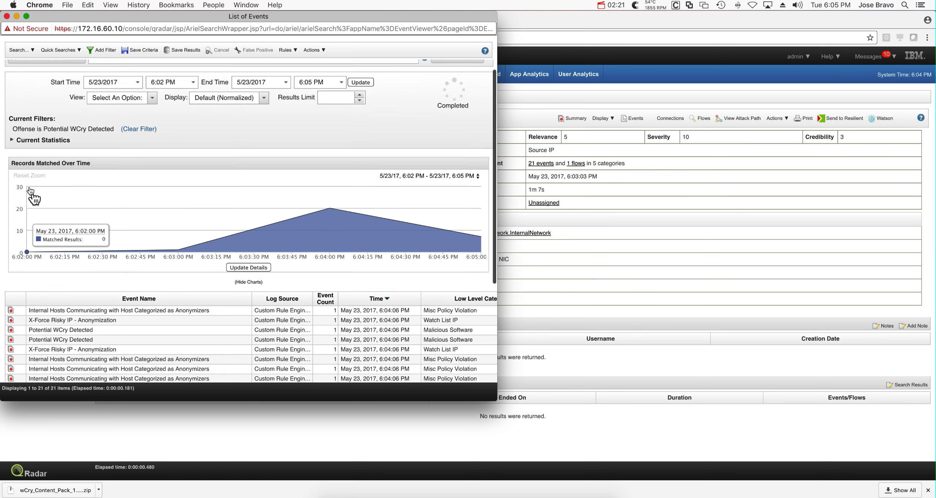
click(7, 17)
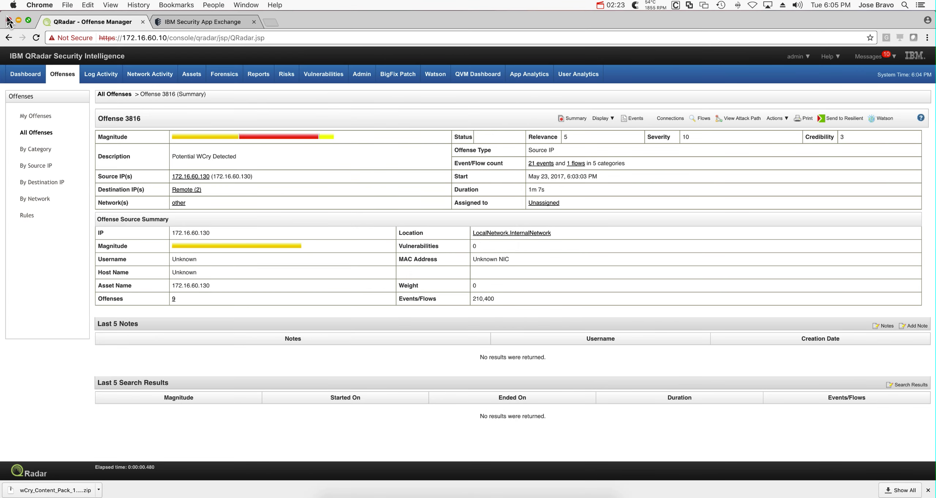
click(575, 164)
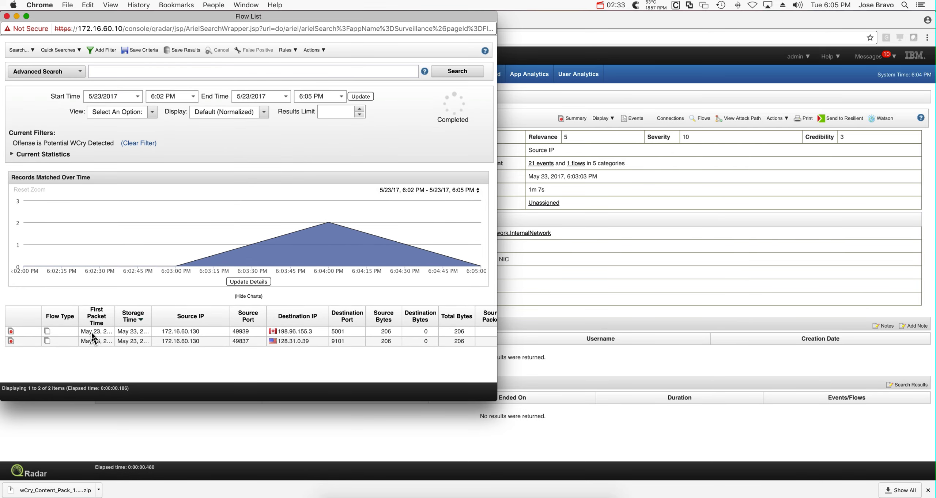
double_click(92, 332)
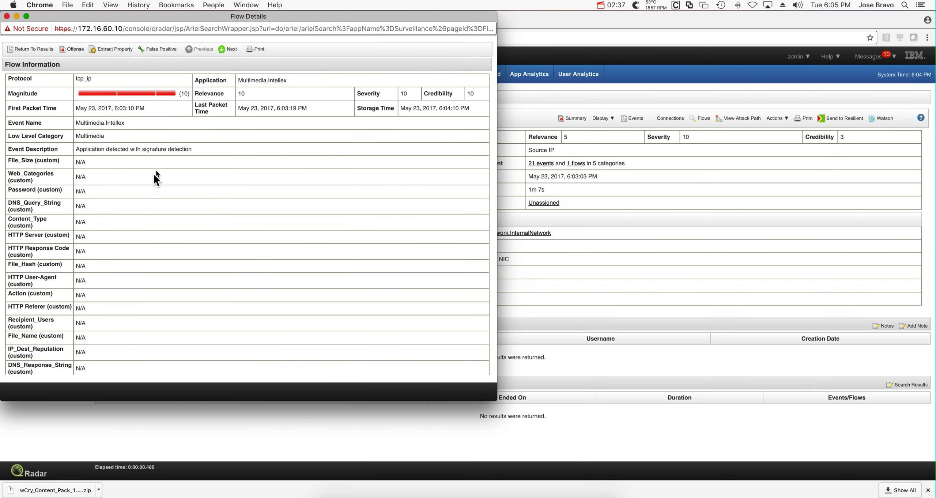
scroll(154, 161, down, 2)
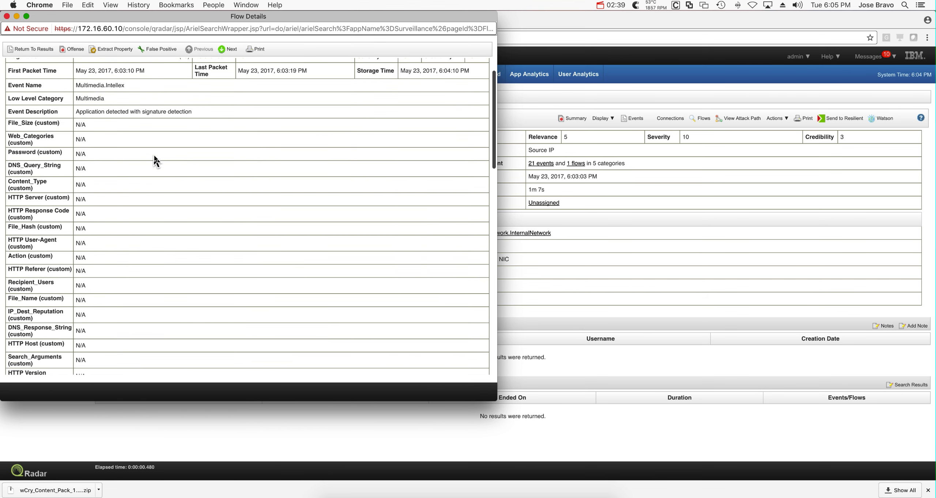
scroll(154, 160, down, 1)
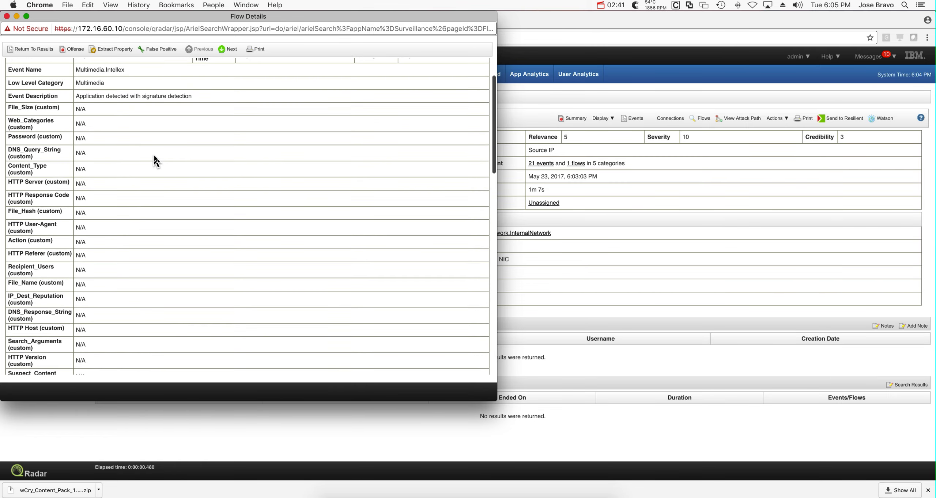
scroll(154, 160, down, 5)
scroll(155, 160, down, 5)
scroll(154, 160, down, 5)
scroll(155, 160, down, 3)
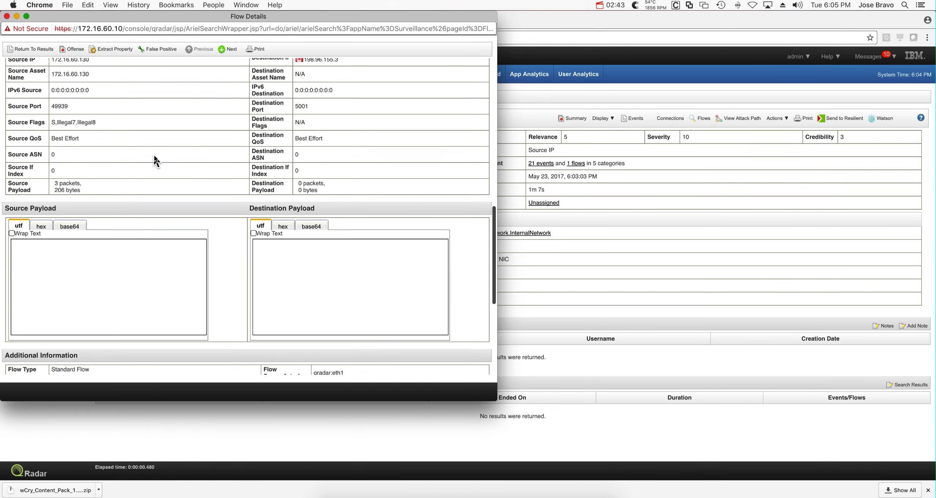
scroll(154, 159, up, 3)
scroll(154, 160, up, 5)
scroll(154, 160, up, 5)
scroll(154, 159, up, 5)
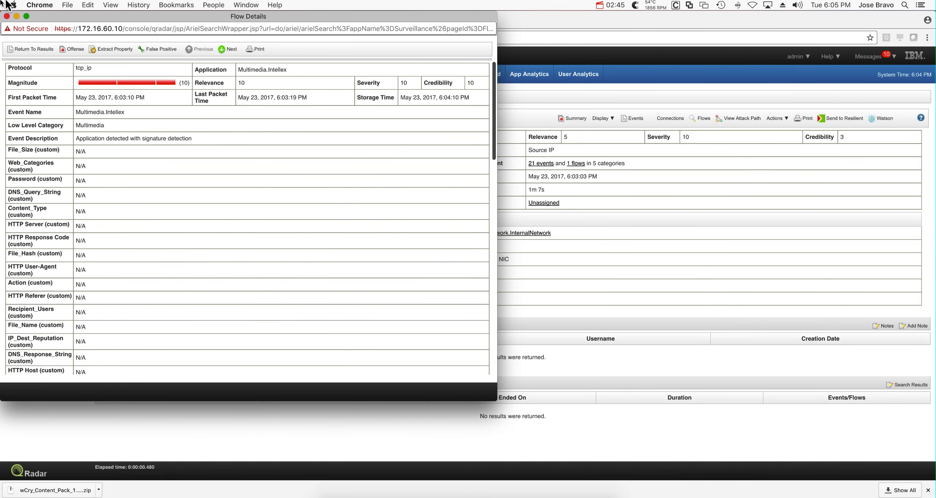
Close flow details, display offense 3816's contributing rules, and open the WCry Detect rule
click(8, 16)
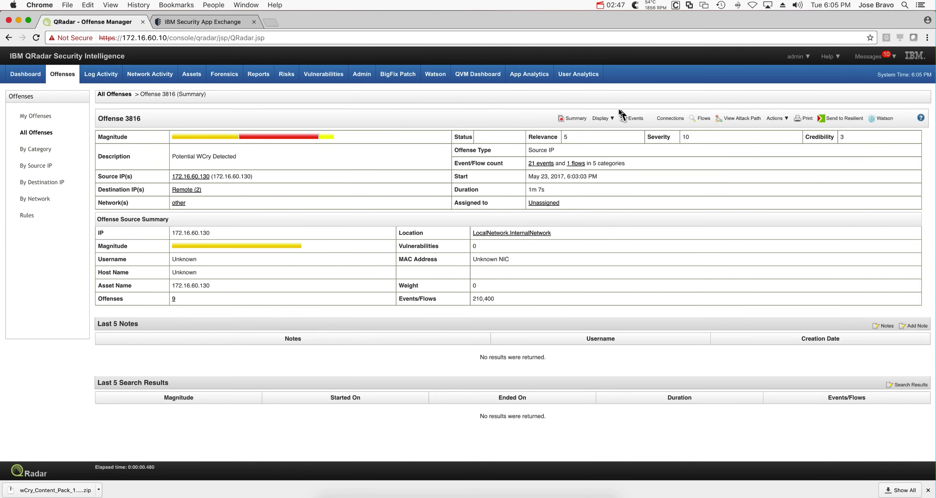
click(603, 118)
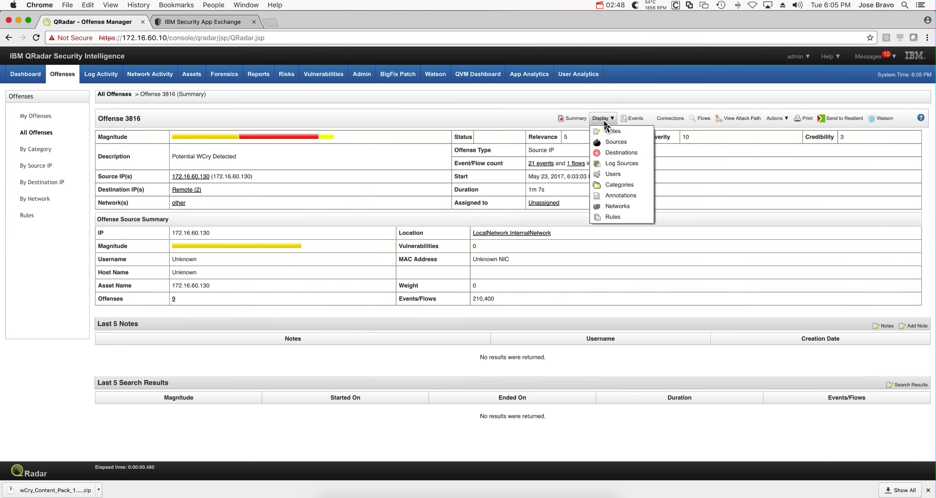
click(611, 216)
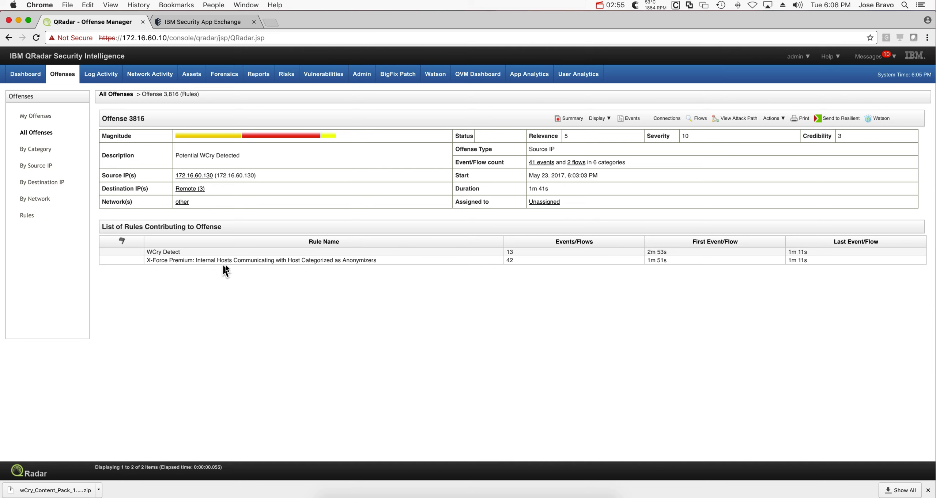
double_click(231, 252)
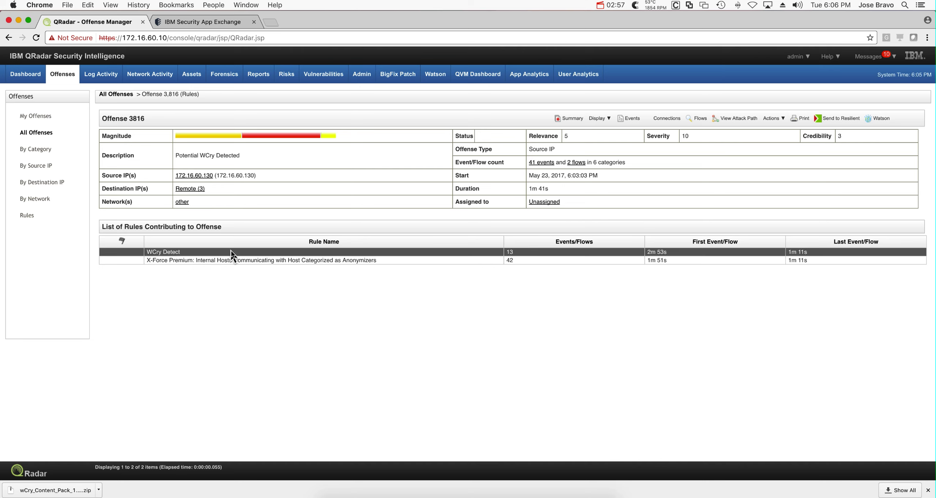